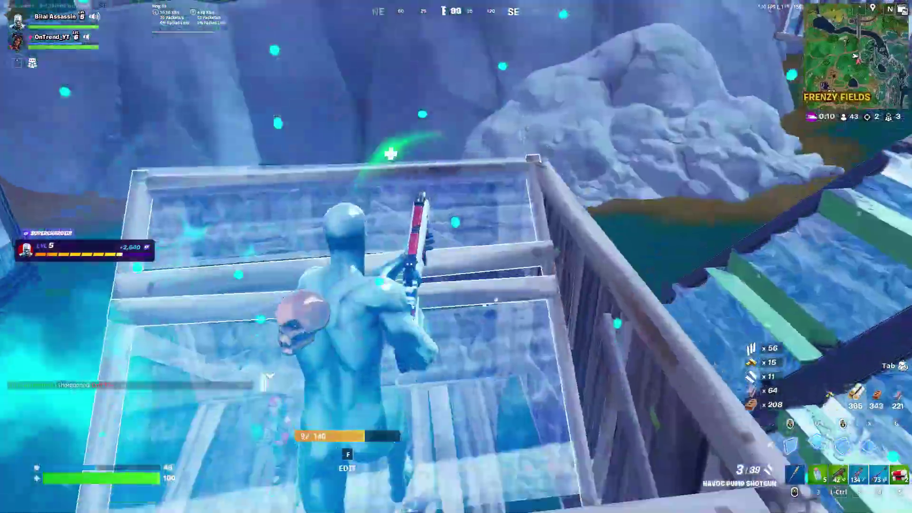
click(456, 256)
key(q)
click(456, 257)
key(r)
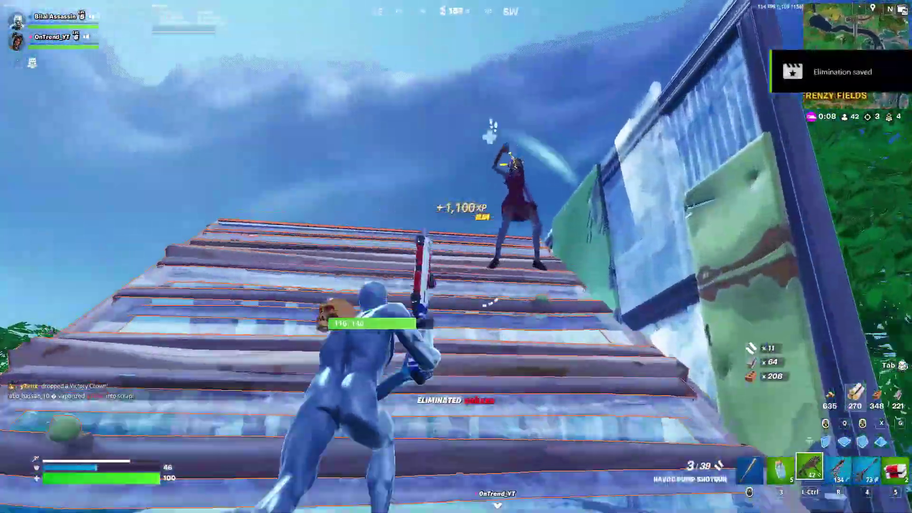
click(456, 257)
click(456, 257)
click(456, 256)
key(ctrl)
click(456, 257)
click(456, 257)
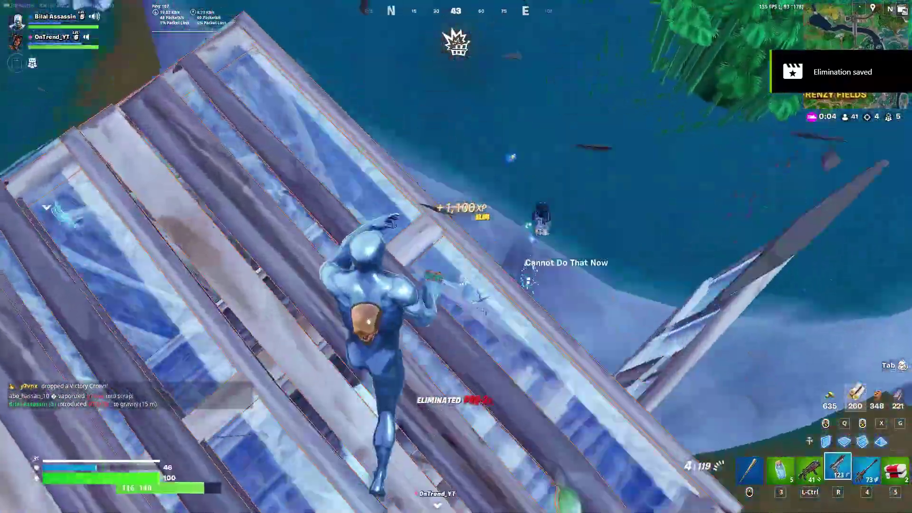
key(r)
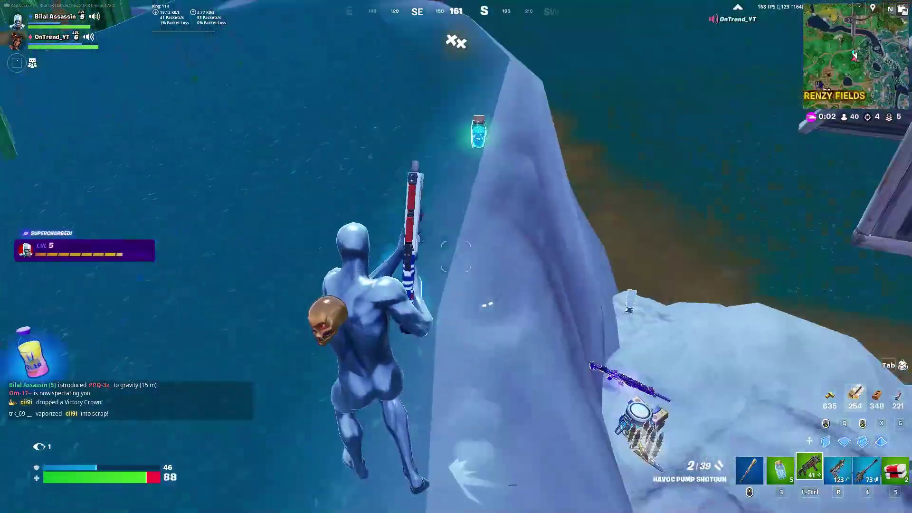
middle_click(456, 256)
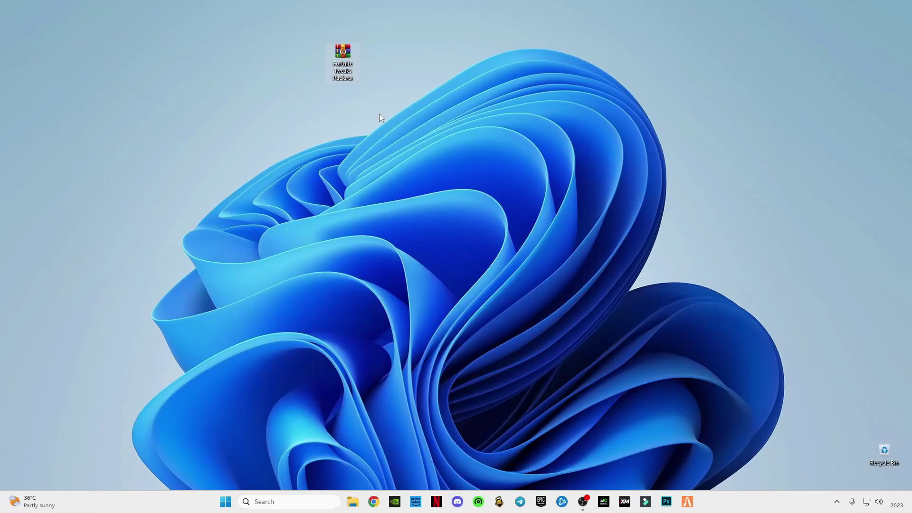
- Extract the Fortnite Tweaks Pack archive directly onto the desktop
right_click(367, 84)
right_click(343, 58)
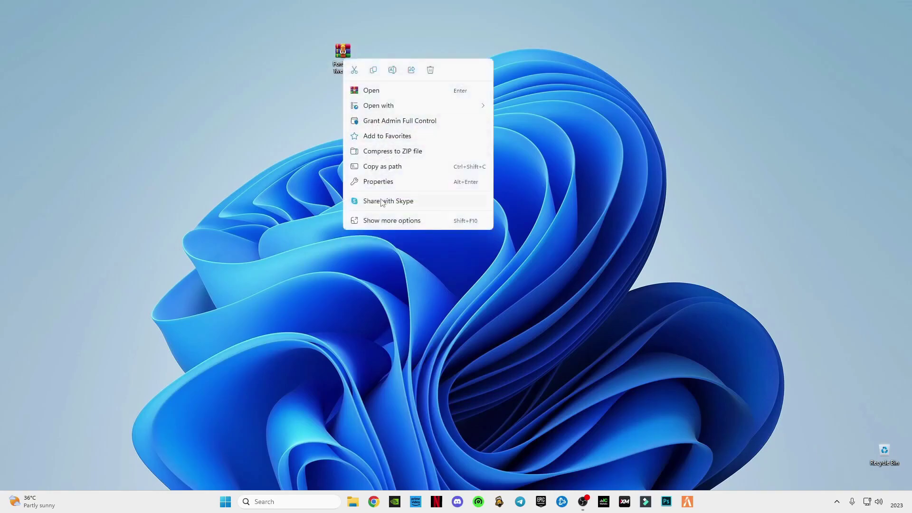
click(384, 222)
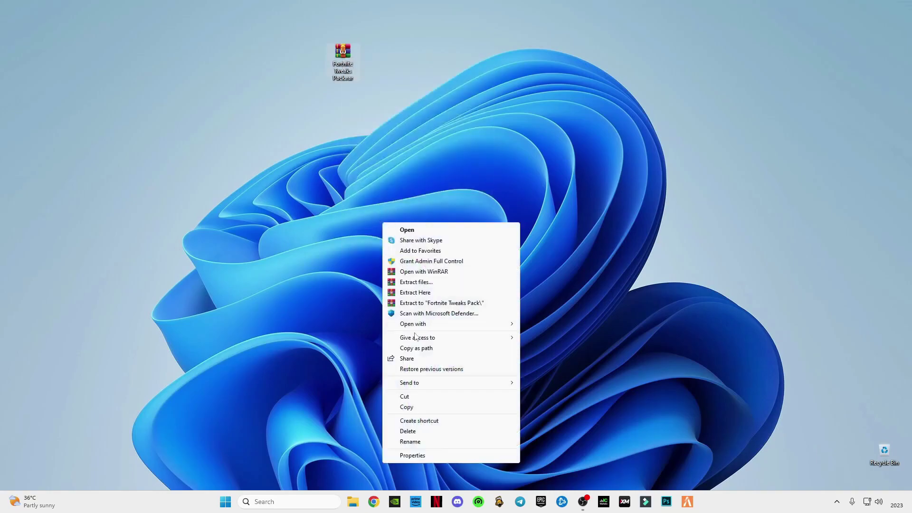
click(416, 293)
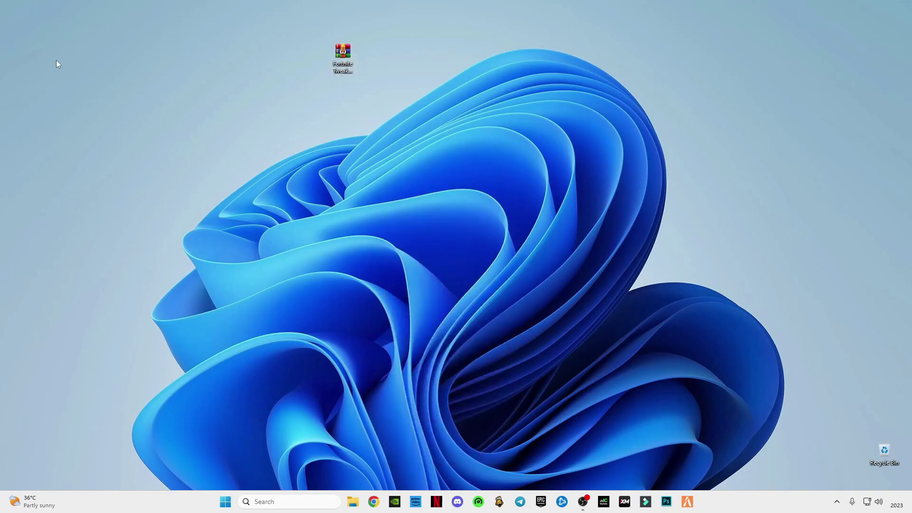
- Open CMD Command.txt from the Commands folder of the extracted Fortnite Tweaks Pack
double_click(17, 21)
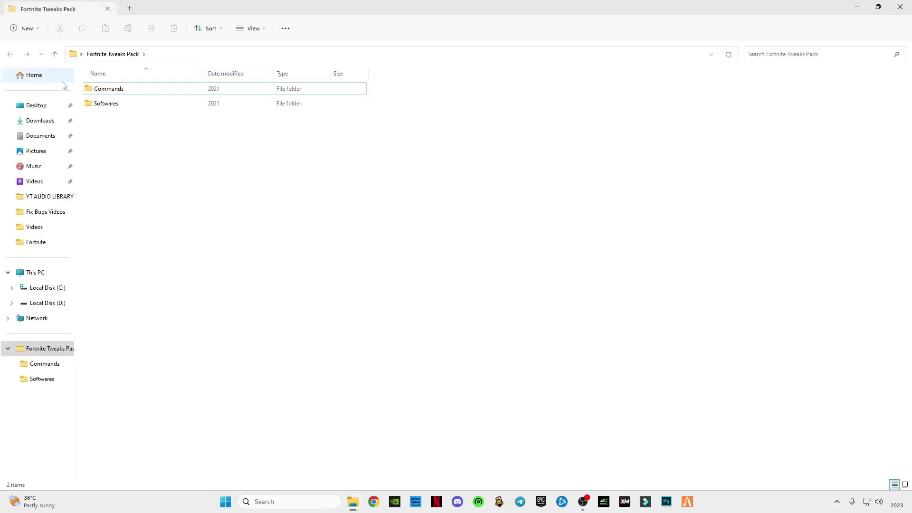
double_click(117, 94)
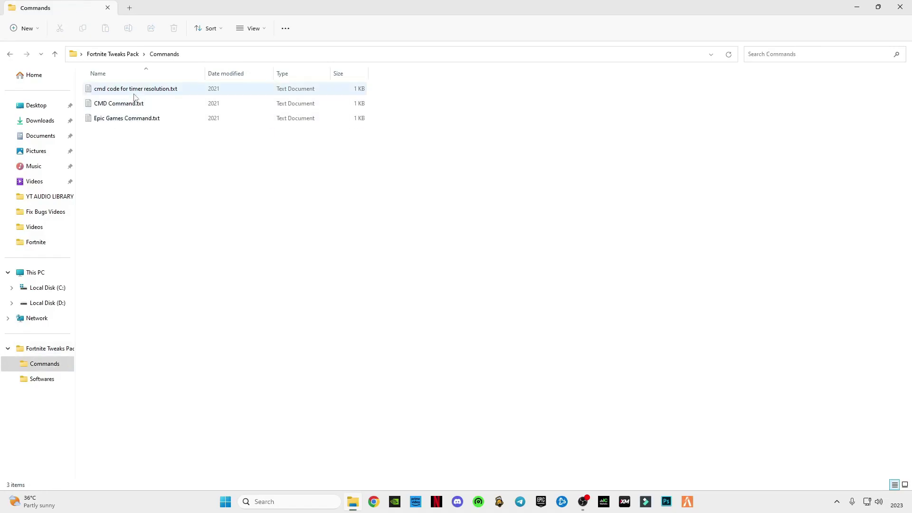
double_click(120, 105)
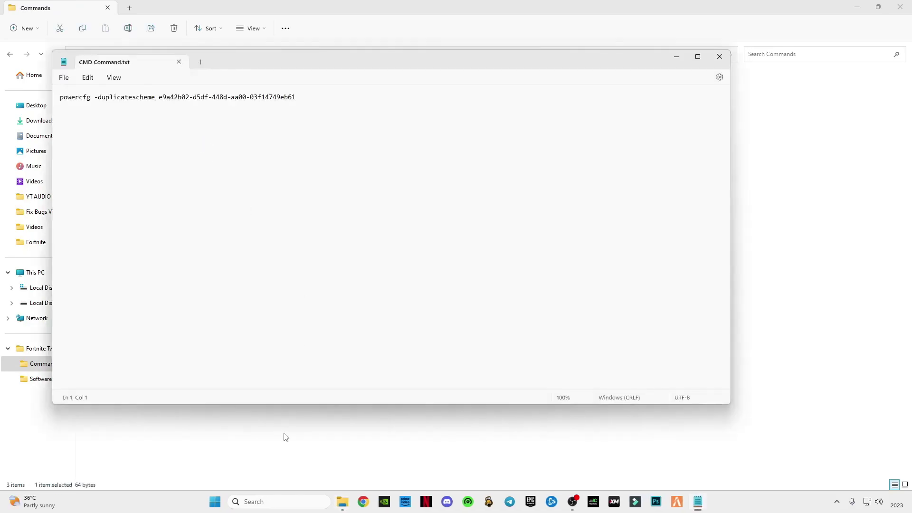
- Search for cmd and launch Command Prompt as administrator
click(279, 497)
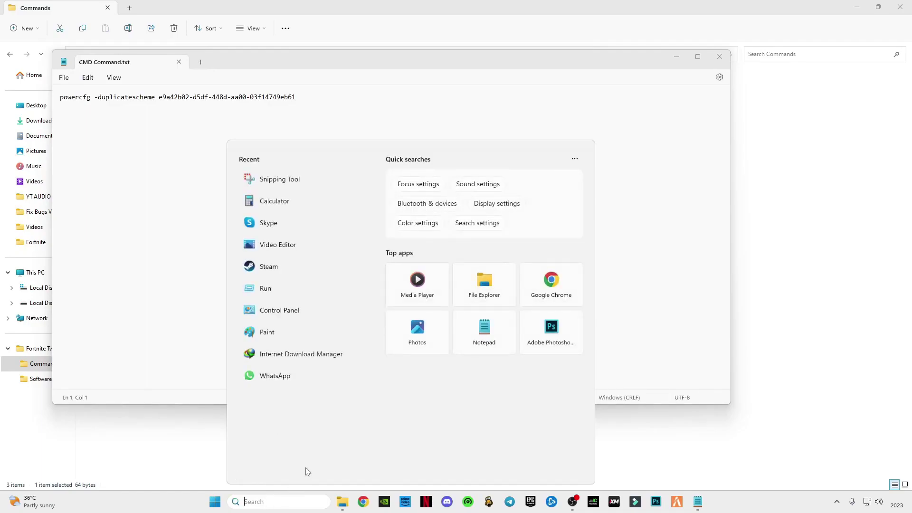
text(cmd)
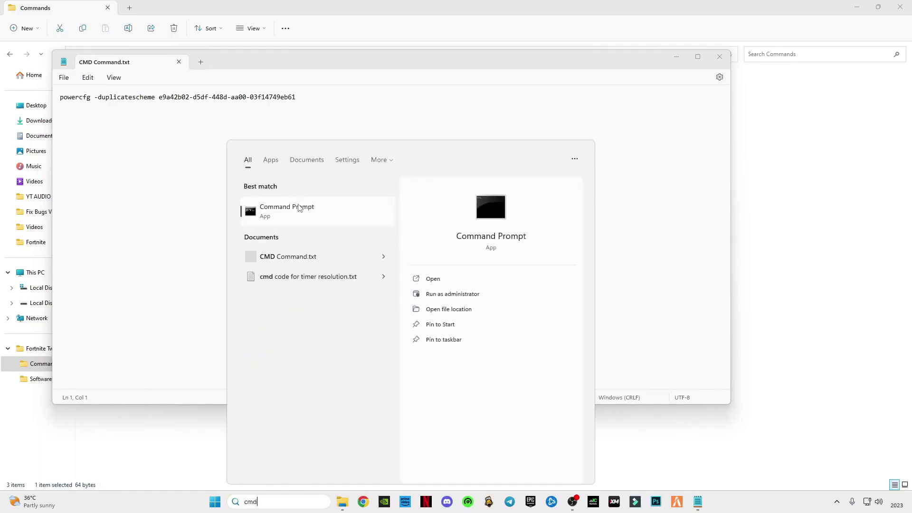
right_click(299, 208)
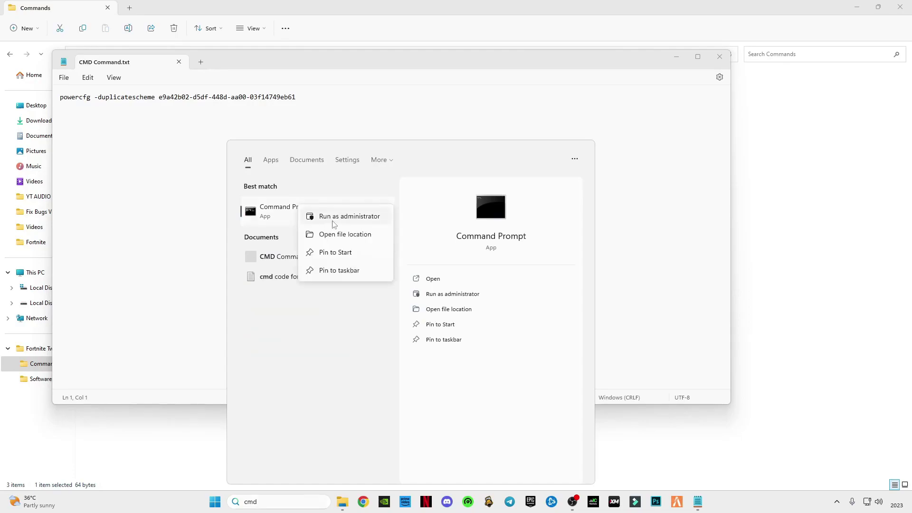
click(335, 218)
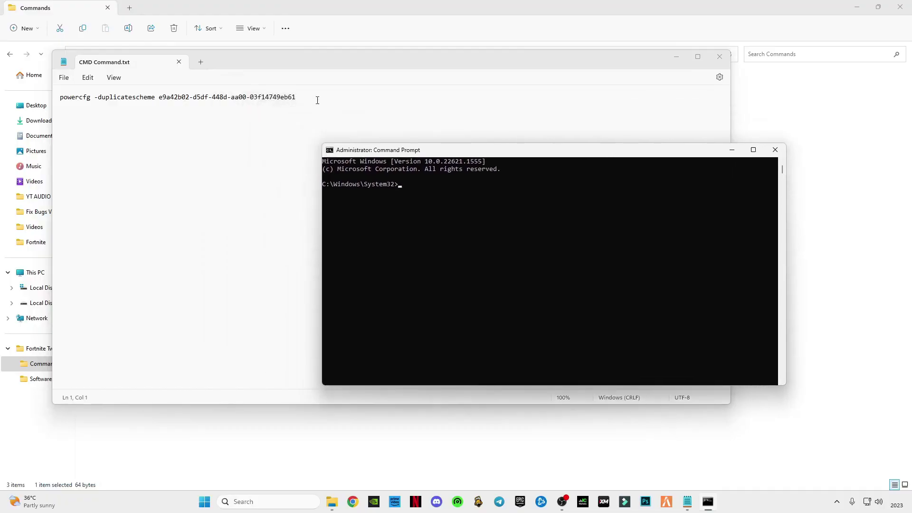
- Copy powercfg -duplicatescheme e9a42b02-d5df-448d-aa00-03f14749eb61 from the text file, close the file, and run the command in the administrator Command Prompt
click(316, 99)
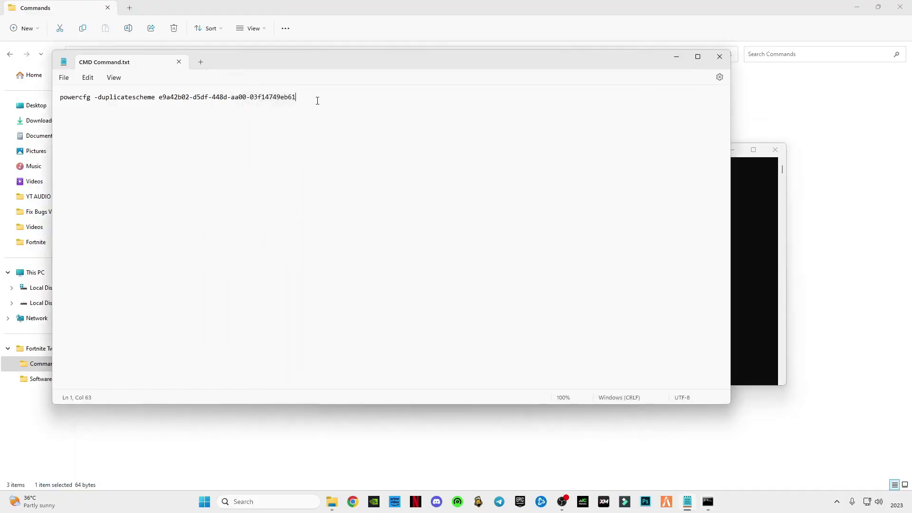
triple_click(317, 101)
click(719, 56)
click(427, 185)
right_click(468, 223)
key(Return)
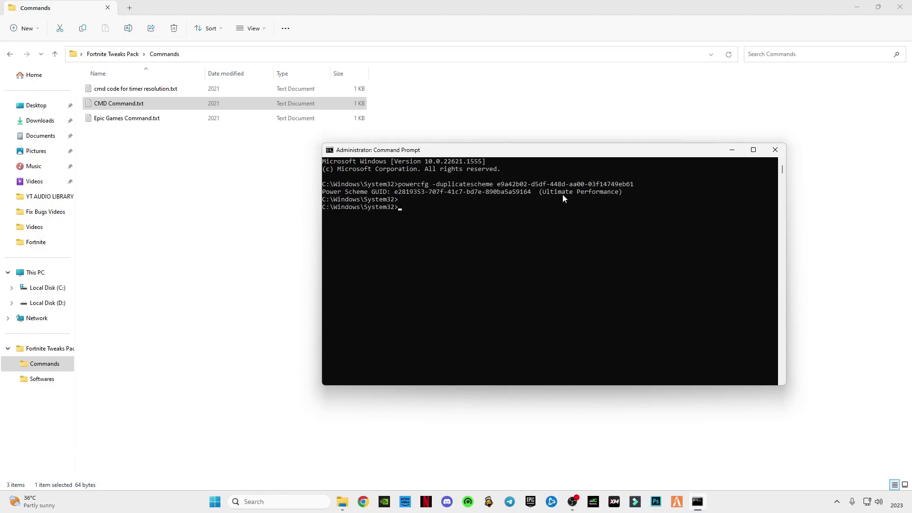
- Open cmd code for timer resolution.txt and copy its three bcdedit command lines
click(152, 139)
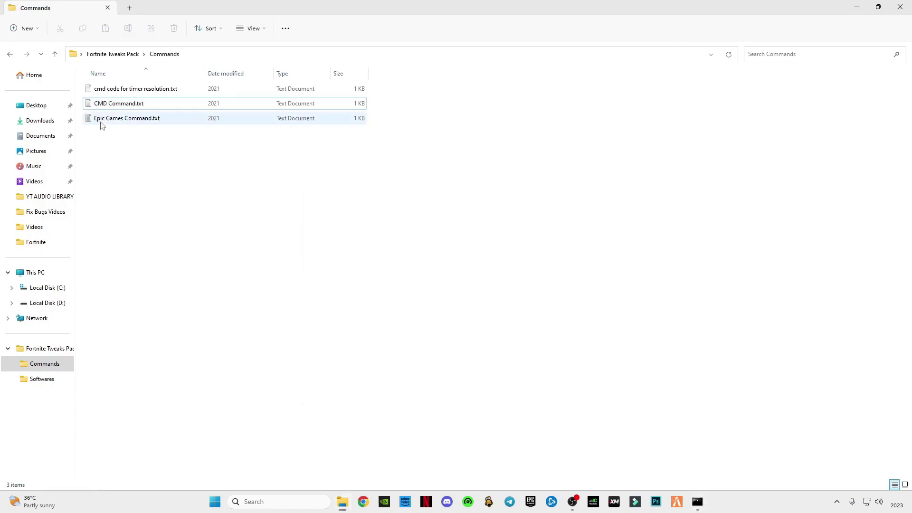
double_click(140, 91)
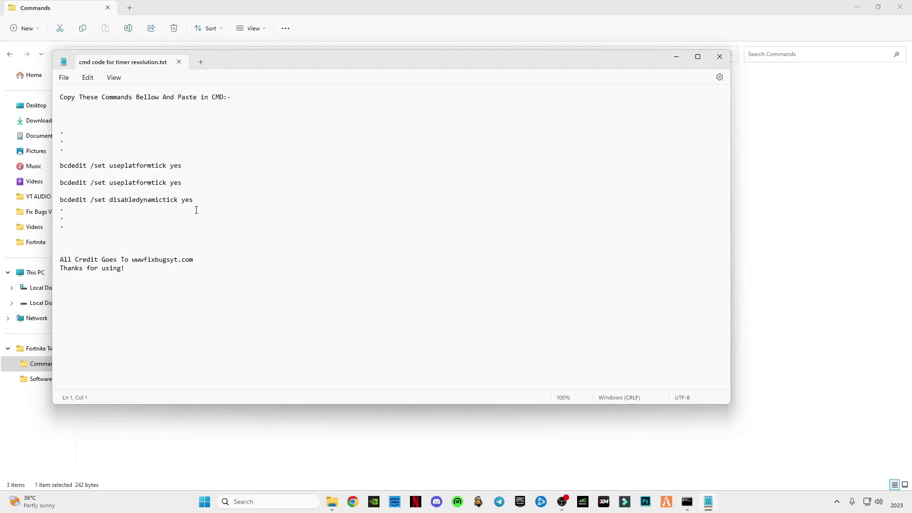
drag(203, 204, 61, 163)
key(ctrl+c)
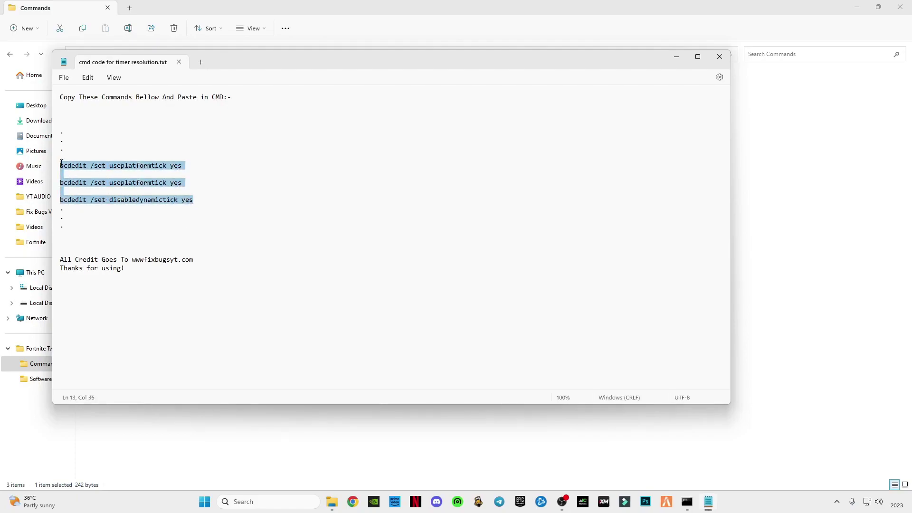
- Run the copied bcdedit useplatformtick and disabledynamictick commands in the administrator Command Prompt, then exit it
click(677, 56)
click(687, 501)
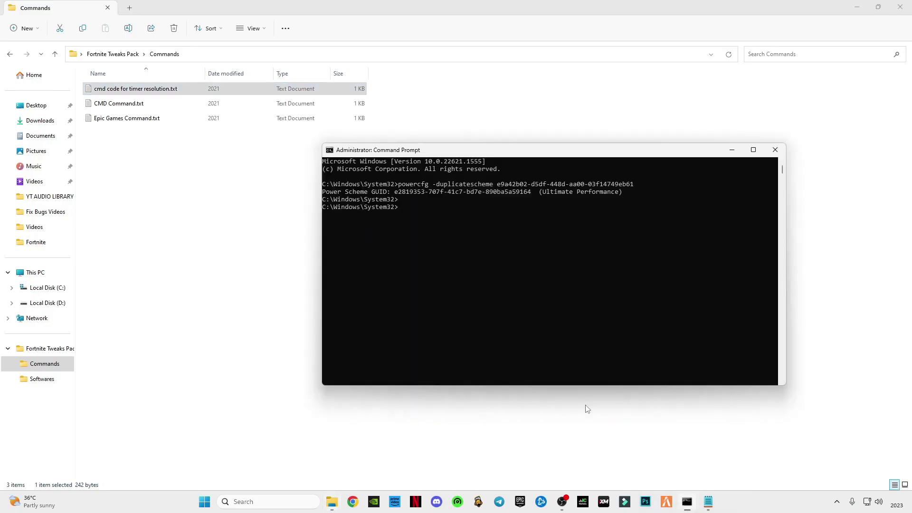
right_click(421, 210)
key(Return)
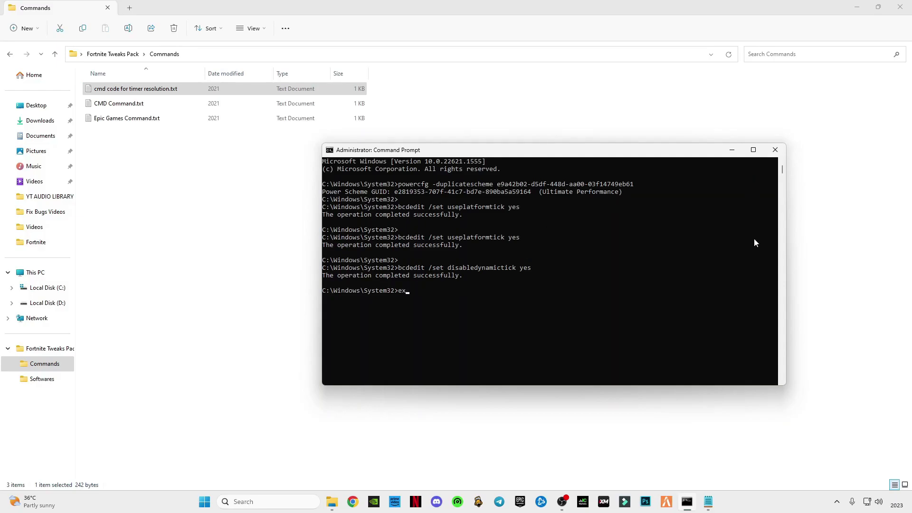
key(Return)
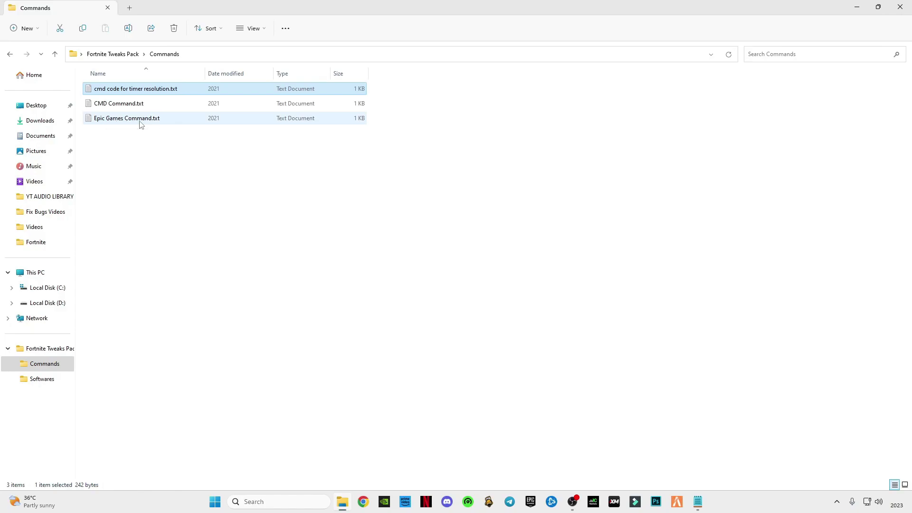
- Copy the full launch argument line from Epic Games Command.txt and close the timer resolution file
double_click(109, 120)
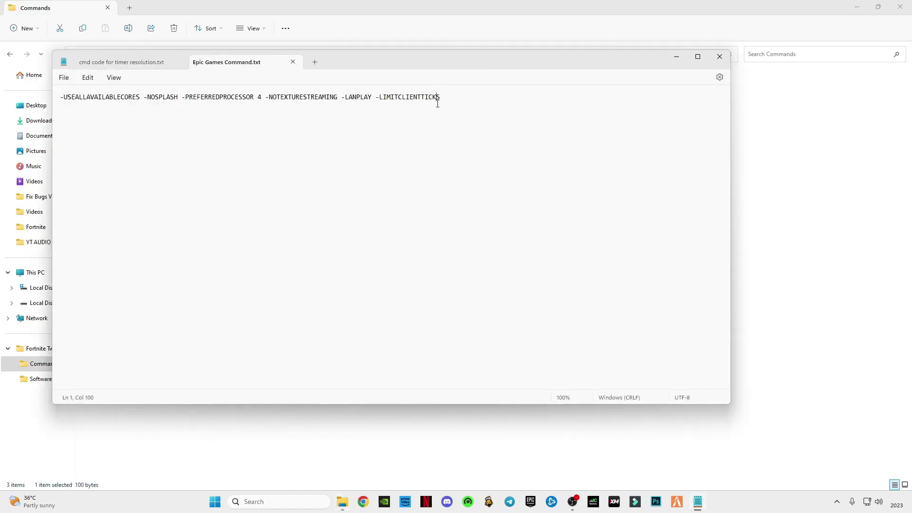
key(ctrl+a)
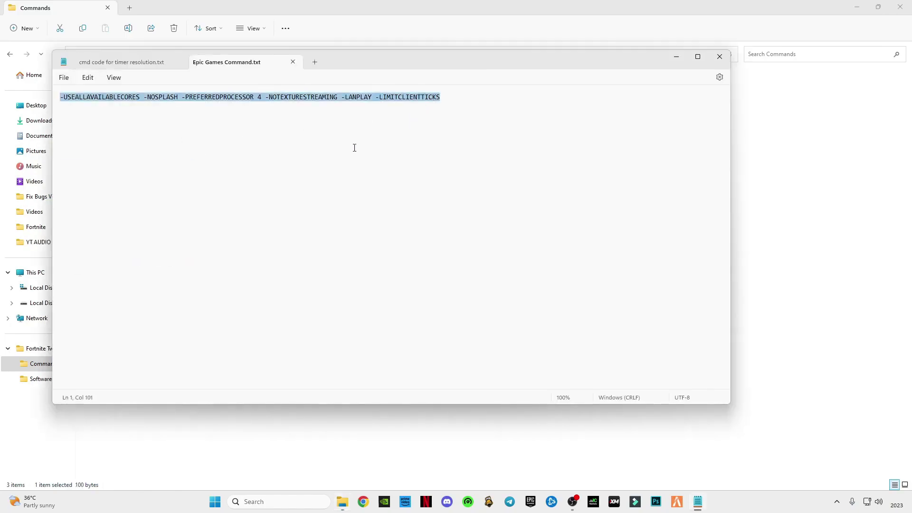
click(179, 62)
click(677, 66)
- Switch to the Epic Games Launcher and dismiss its two promotional notifications
click(837, 502)
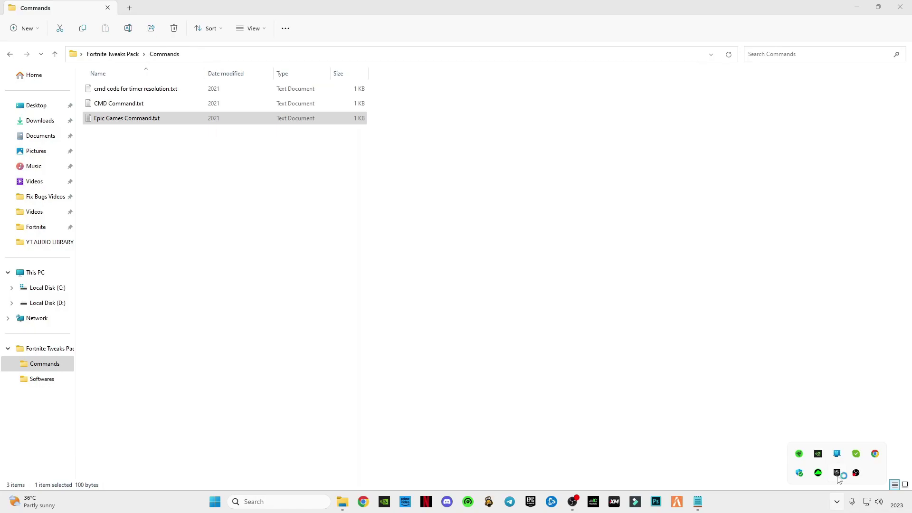
click(838, 474)
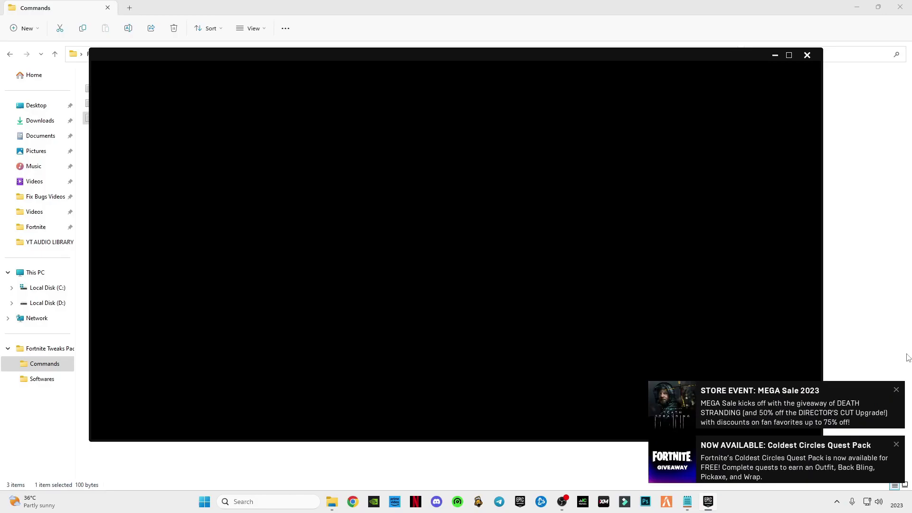
click(896, 390)
click(896, 445)
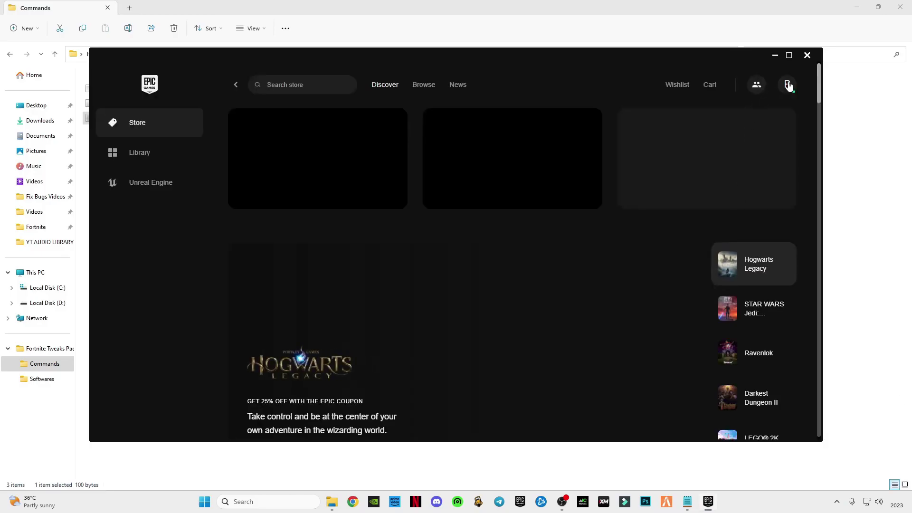
- Open the launcher settings and expand the Fortnite options under Manage Games
click(788, 85)
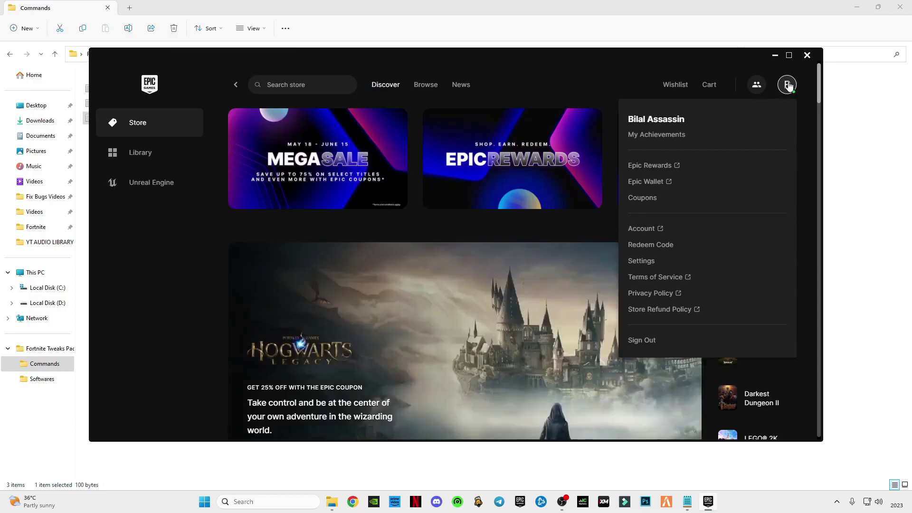
click(642, 260)
scroll(339, 238, down, 1)
scroll(340, 238, down, 10)
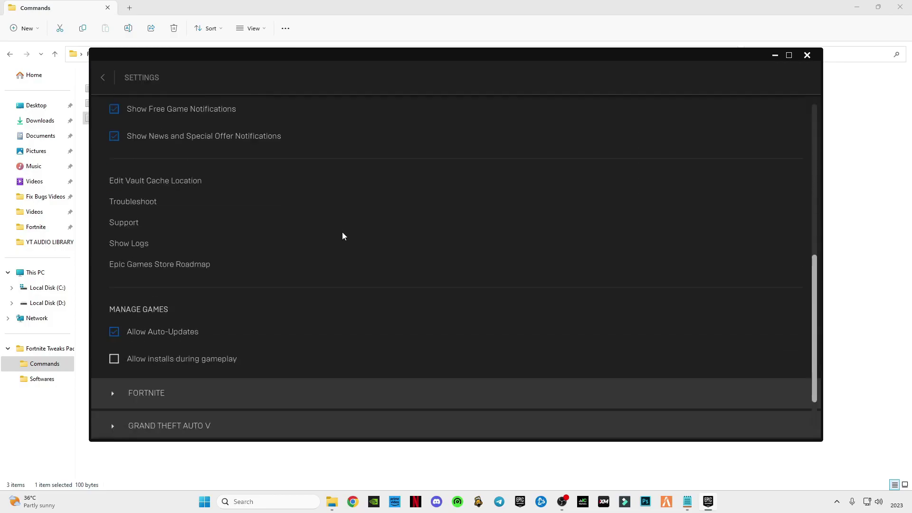
scroll(343, 236, down, 3)
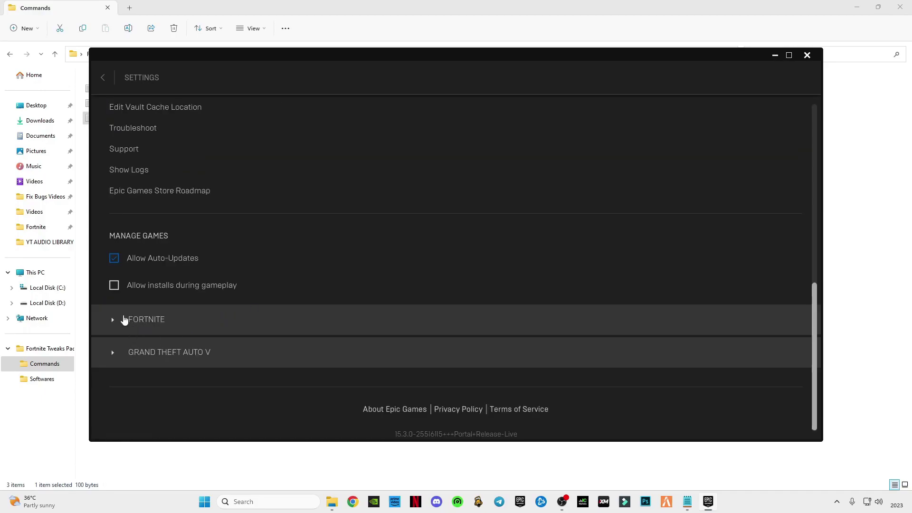
click(124, 319)
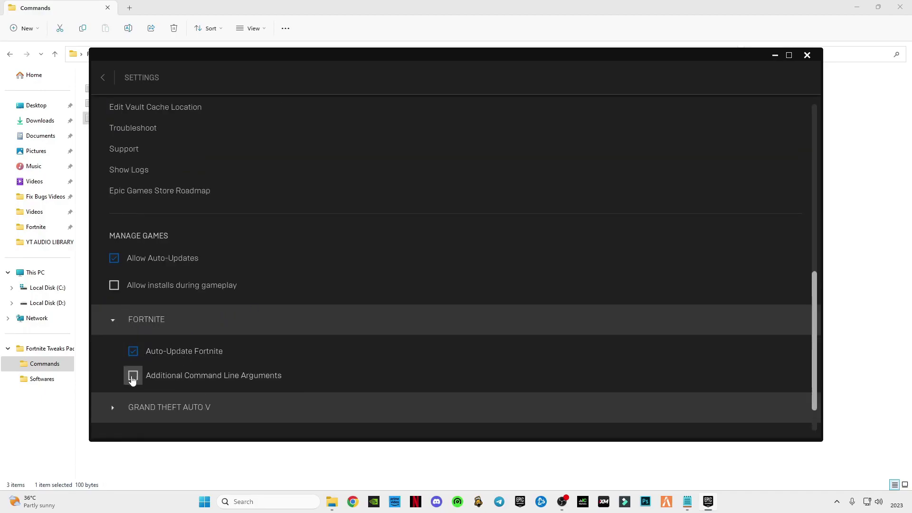
- Enable Additional Command Line Arguments for Fortnite and paste in the copied launch arguments
click(133, 375)
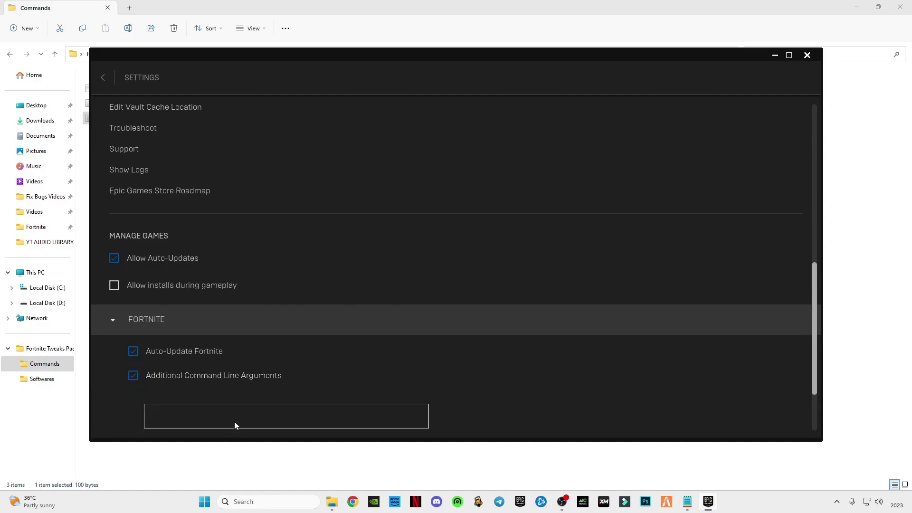
scroll(235, 421, down, 1)
click(201, 355)
key(ctrl+v)
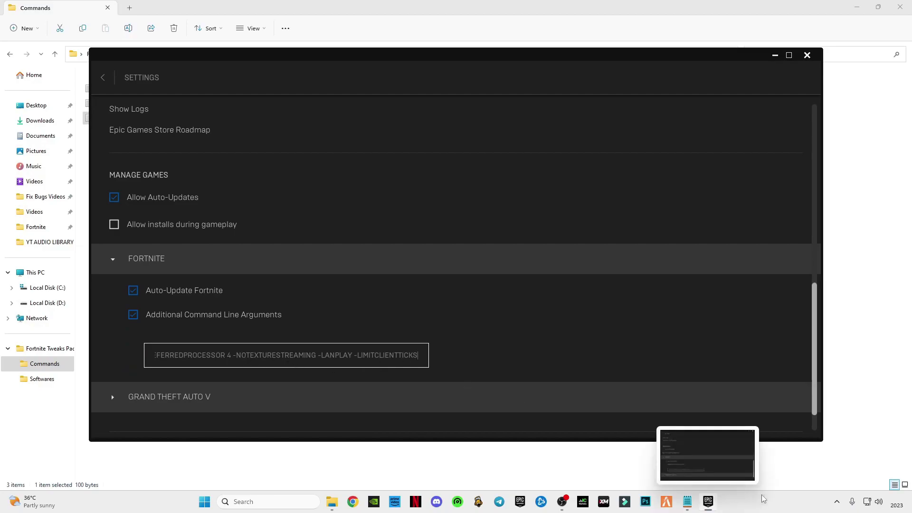
- Open Task Manager's CPU performance view to check the processor's core count, then minimize Task Manager
right_click(797, 509)
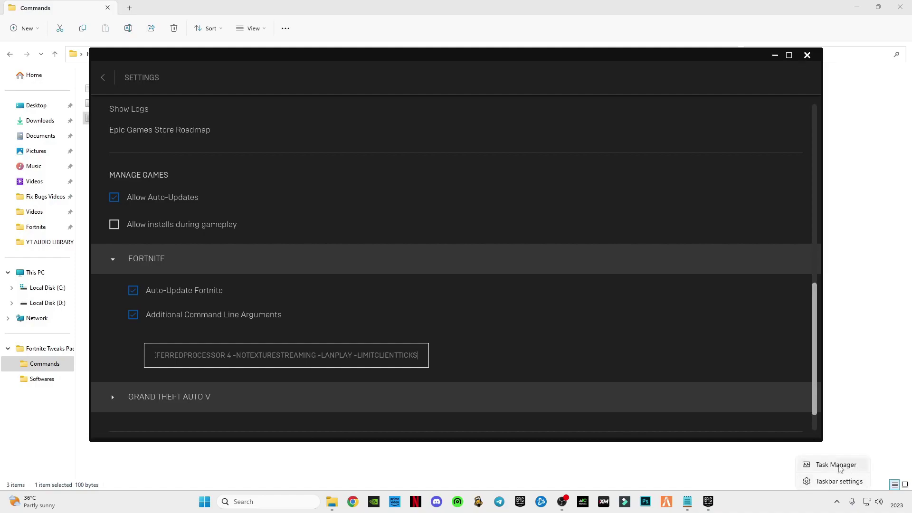
click(845, 468)
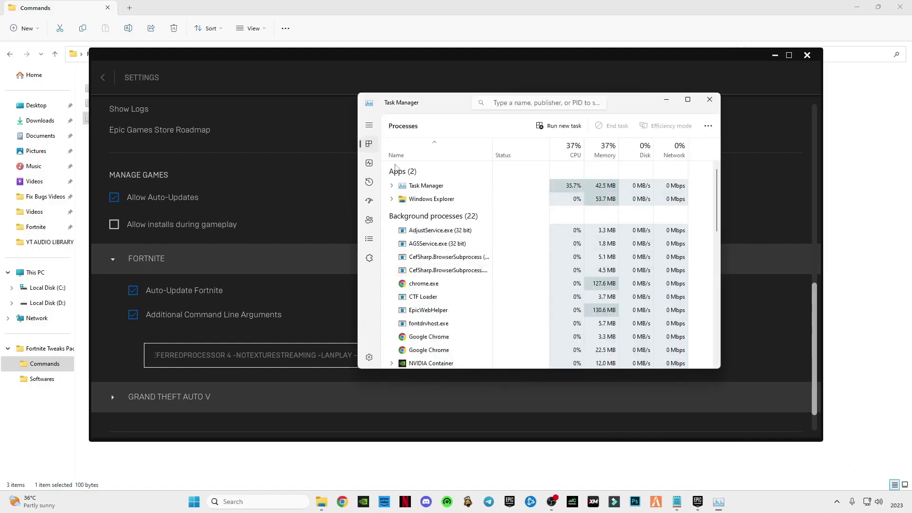
click(370, 163)
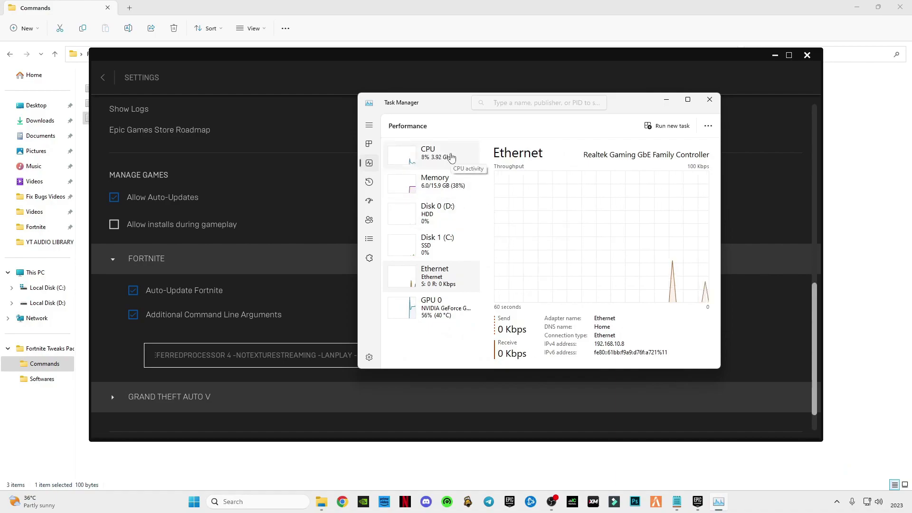
click(432, 154)
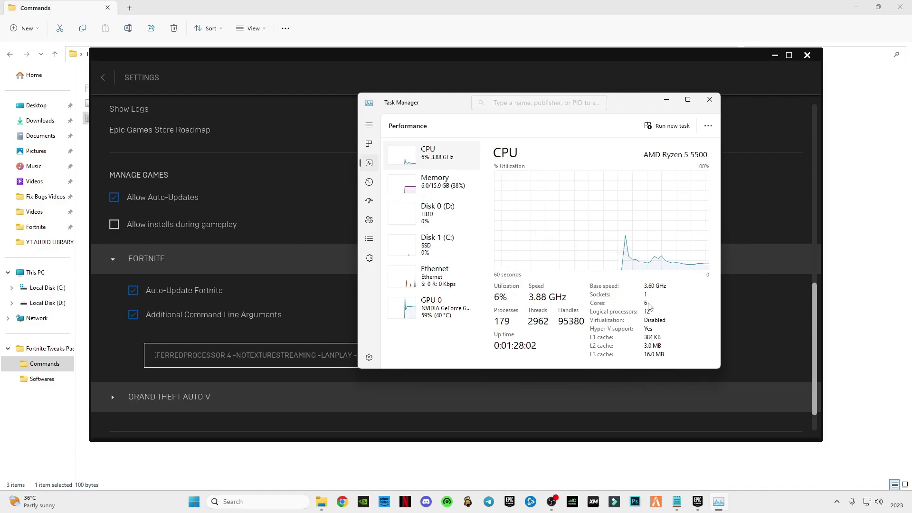
click(667, 99)
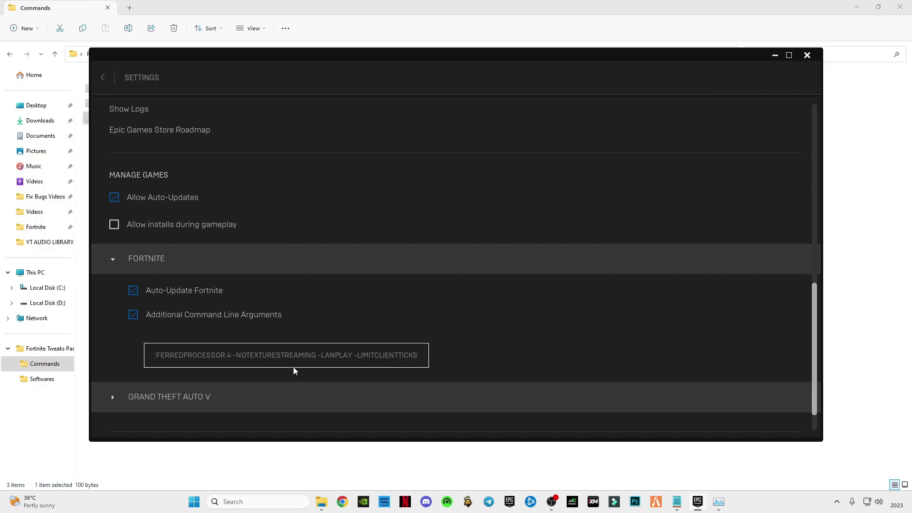
- Set the PREFERREDPROCESSOR value in Fortnite's launch arguments to 6, leave the settings and minimize the launcher
key(BackSpace)
text(6)
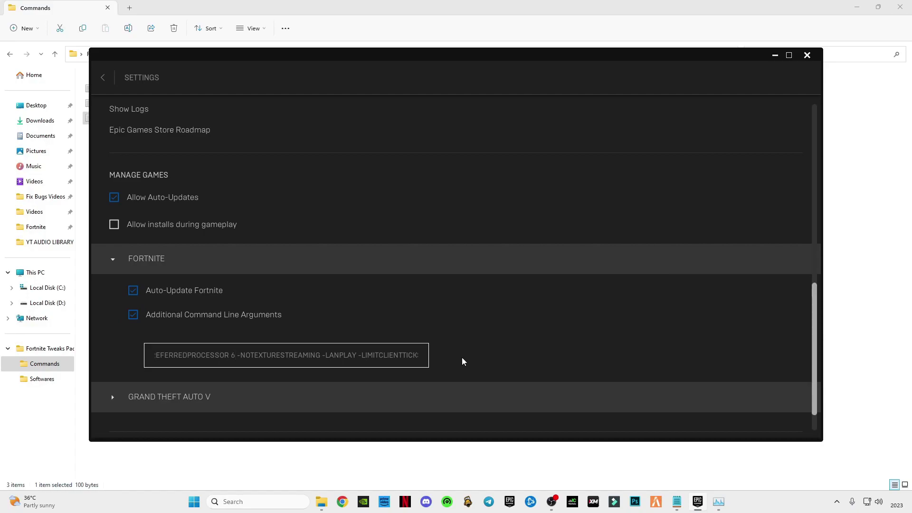
click(101, 78)
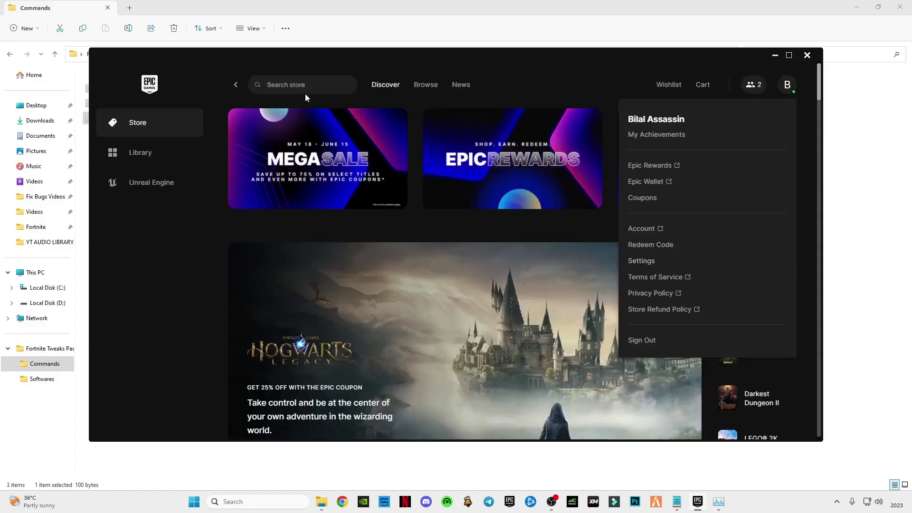
click(779, 59)
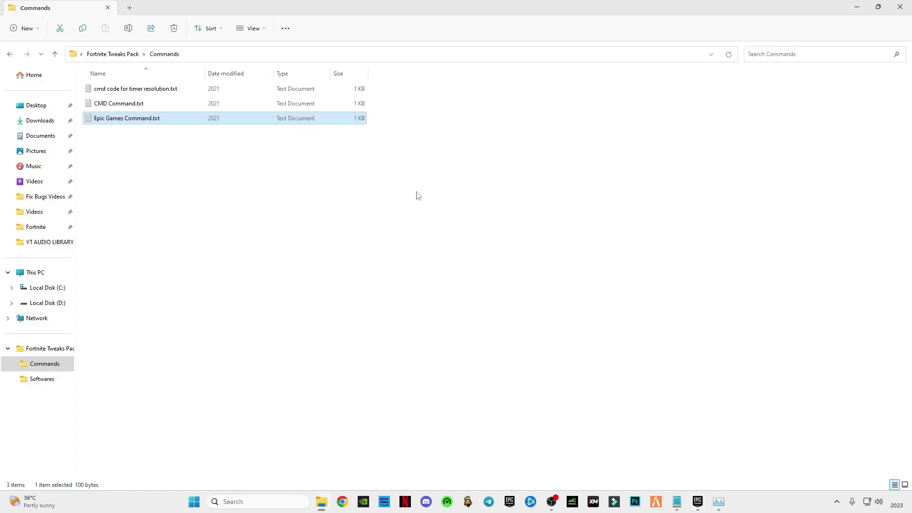
- Run dxcpl.exe from the pack's Softwares folder and open the Direct3D executable list for editing
click(9, 53)
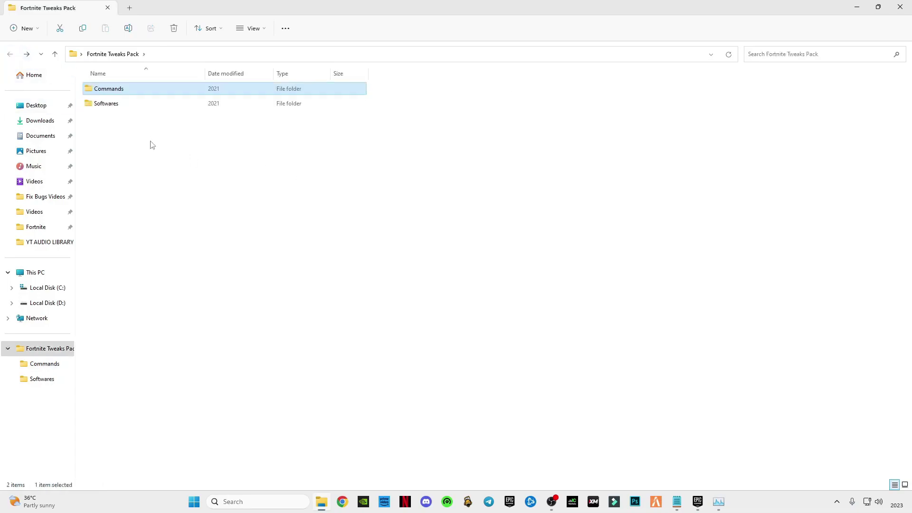
double_click(120, 106)
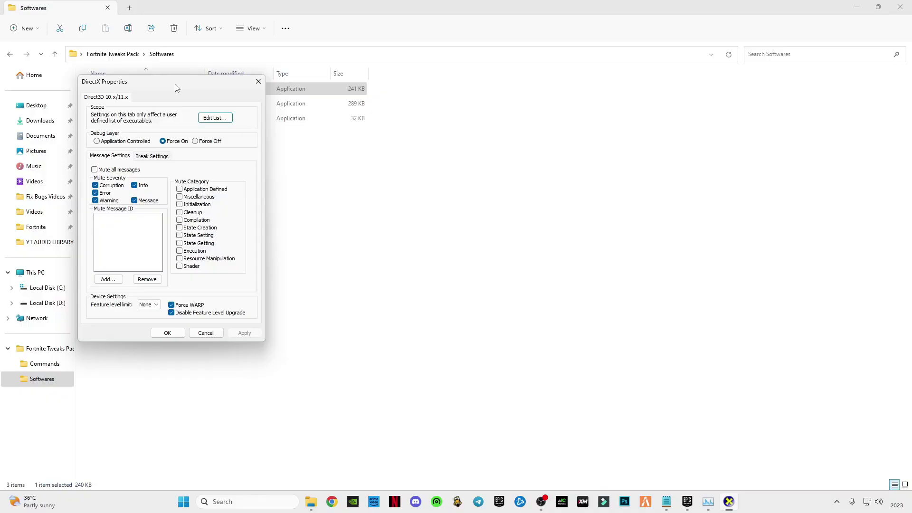
drag(177, 87, 471, 116)
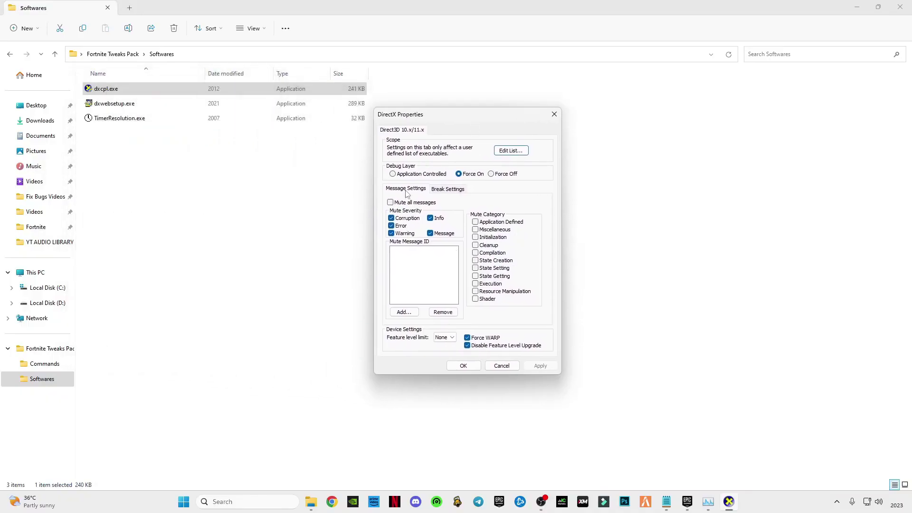
click(511, 151)
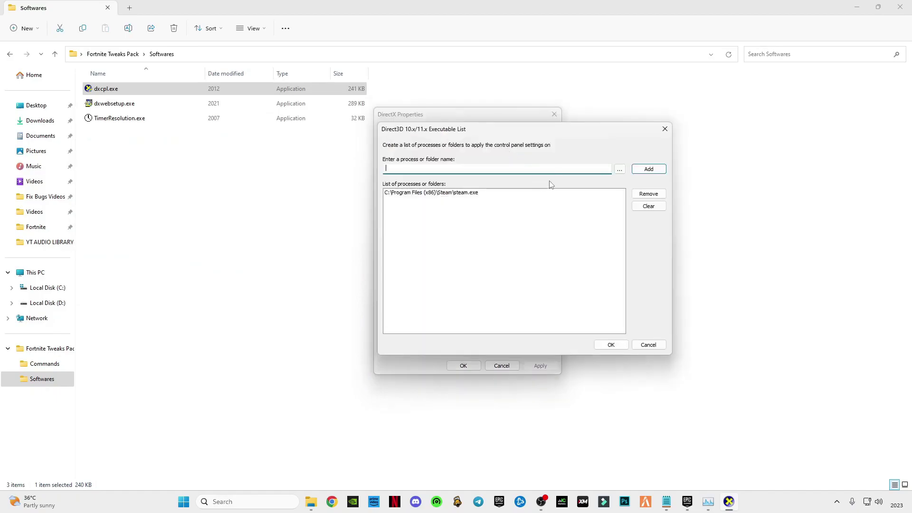
- Start browsing for an executable to add to the list and go to Local Disk (C:)
click(620, 170)
scroll(427, 266, up, 3)
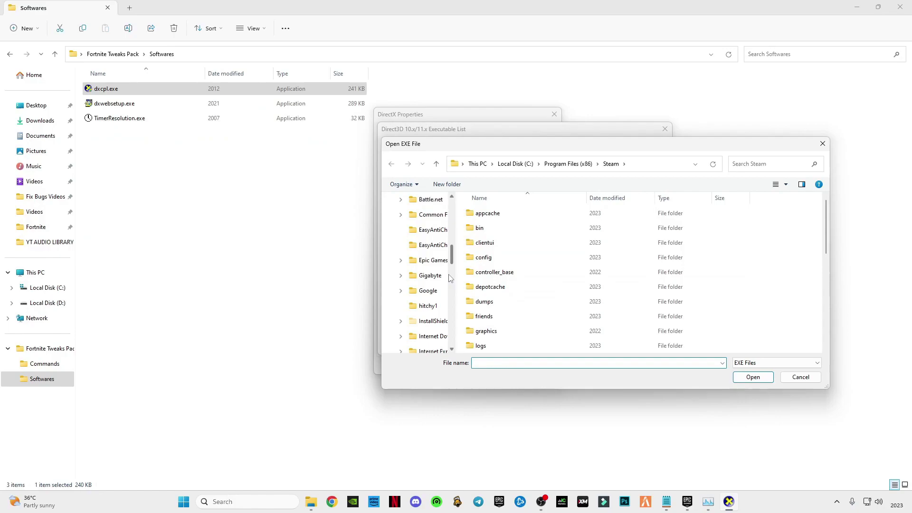
scroll(437, 272, up, 5)
scroll(436, 271, down, 1)
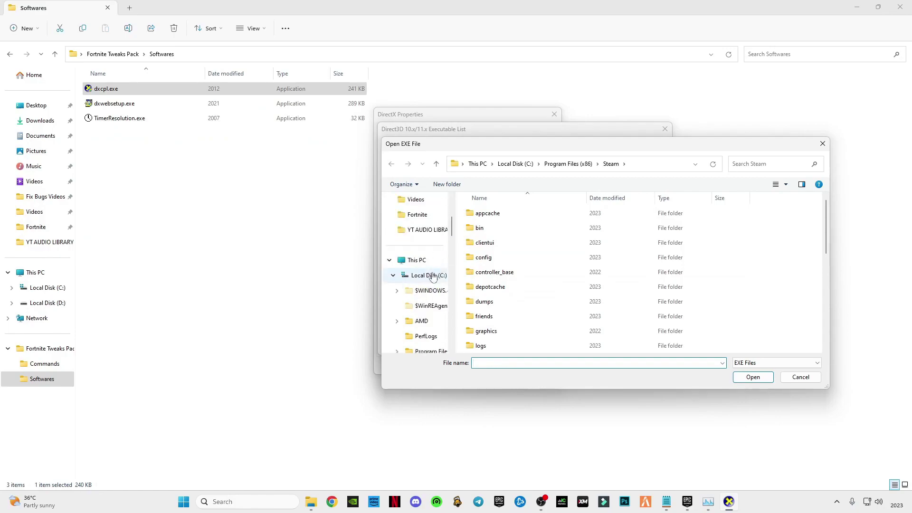
click(430, 276)
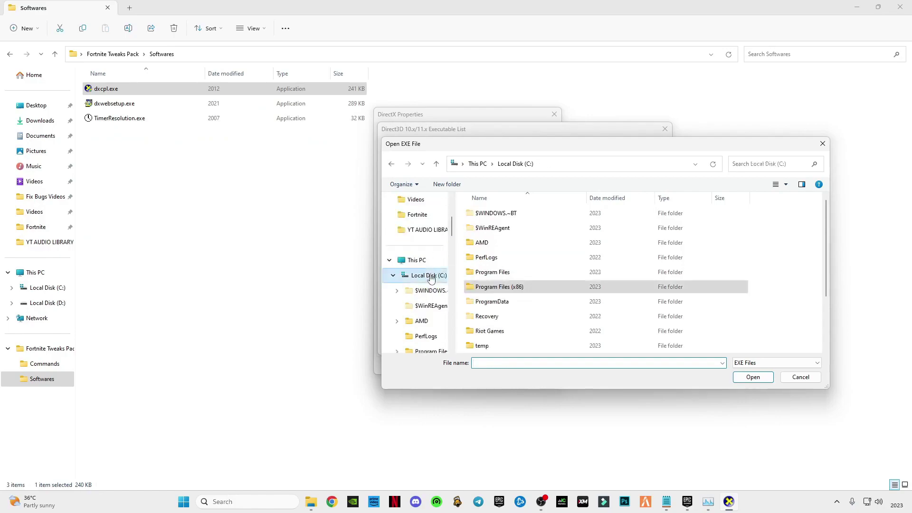
double_click(507, 274)
scroll(512, 251, down, 2)
scroll(512, 251, up, 1)
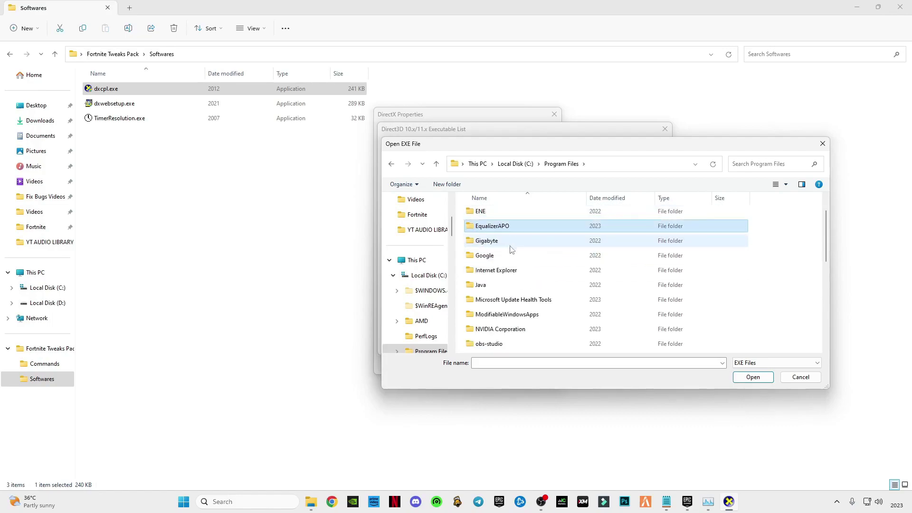
key(BackSpace)
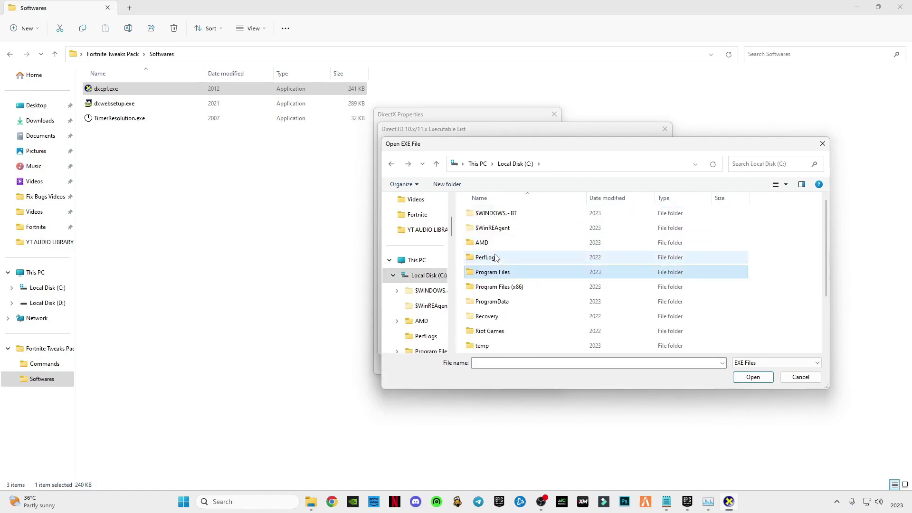
- Add EpicGamesLauncher.exe from Program Files (x86)\Epic Games\Launcher\Engine\Binaries\Win64 to the Direct3D executable list
double_click(504, 286)
key(Down)
key(Down)
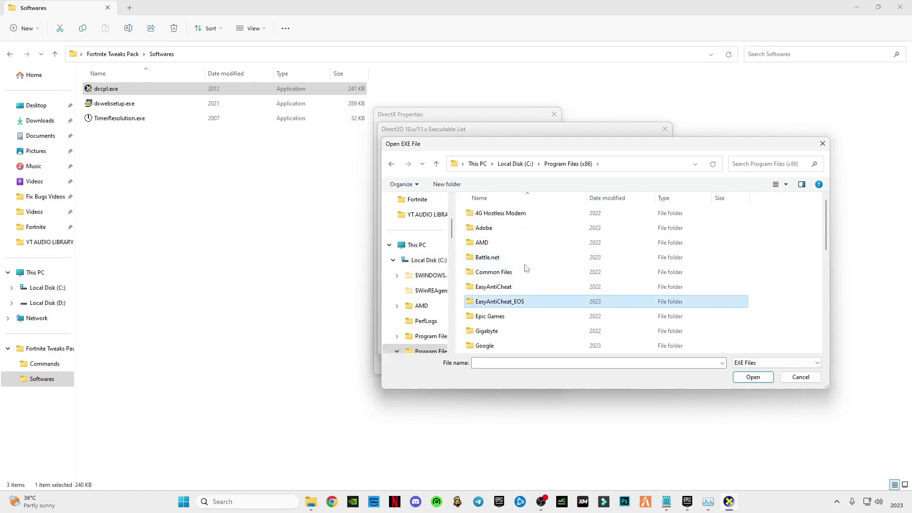
double_click(495, 316)
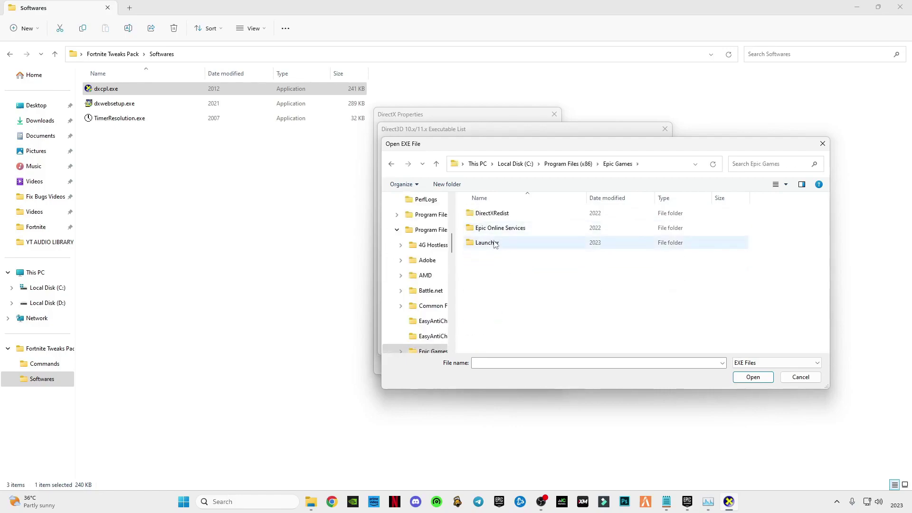
double_click(494, 242)
double_click(492, 214)
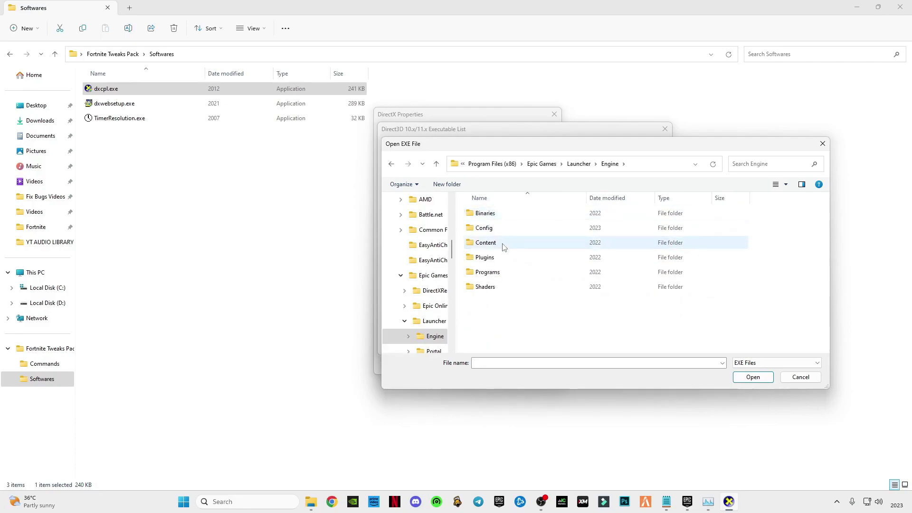
double_click(494, 214)
double_click(494, 243)
click(509, 232)
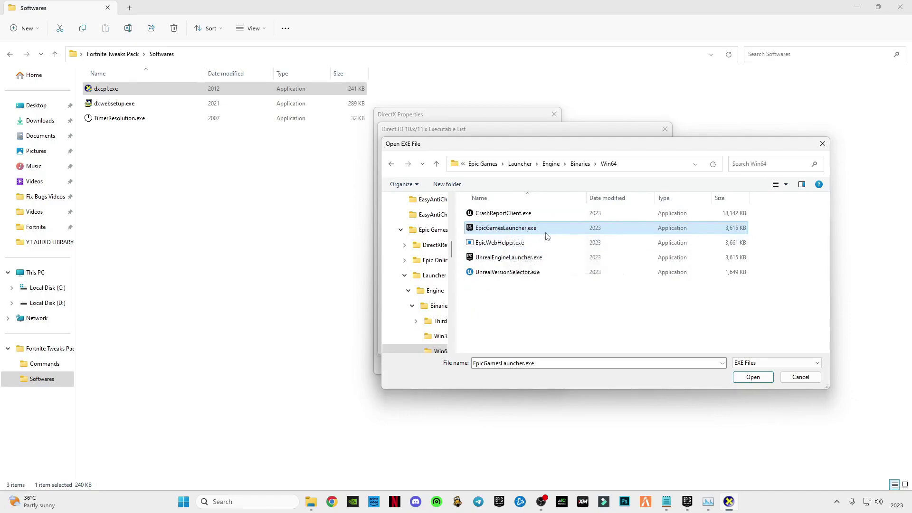
click(757, 382)
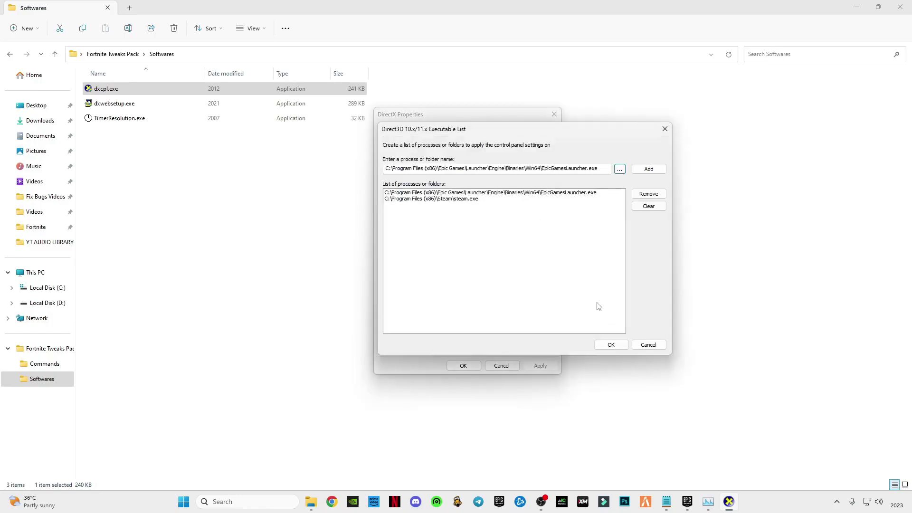
- Confirm the executable list, then apply the DirectX properties and close the dialog
click(611, 344)
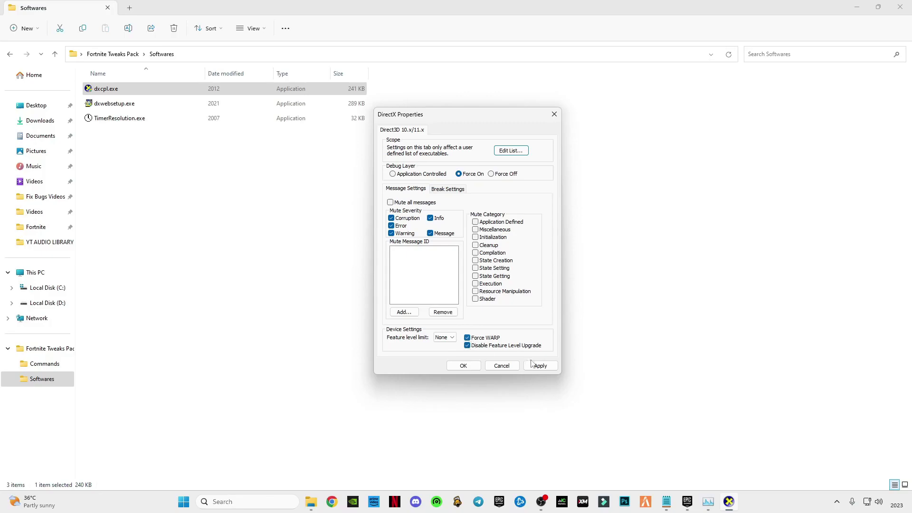
click(544, 371)
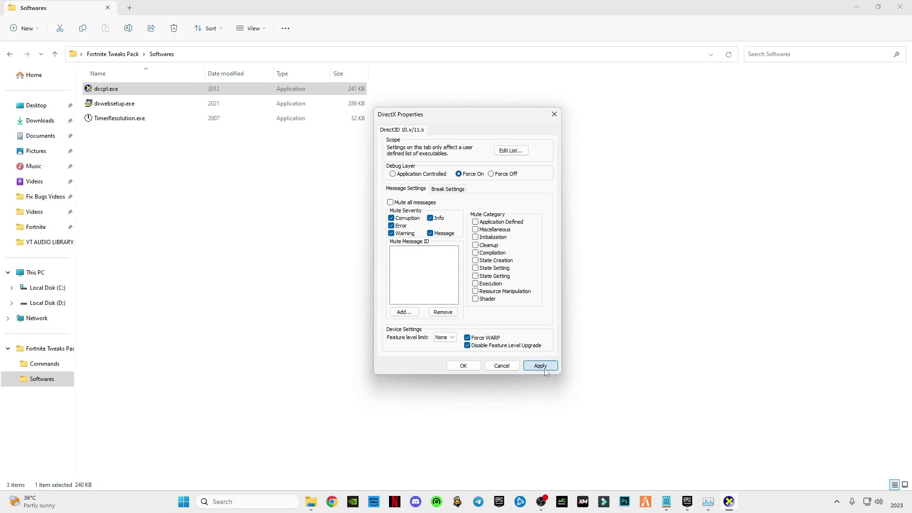
click(464, 366)
- Run dxwebsetup.exe to install the DirectX runtime components without the Bing Bar and finish the setup
click(130, 105)
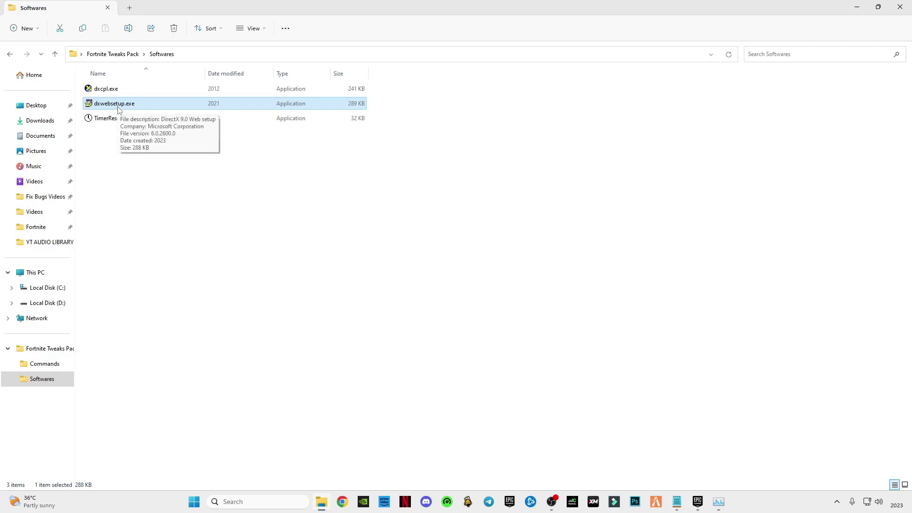
double_click(119, 108)
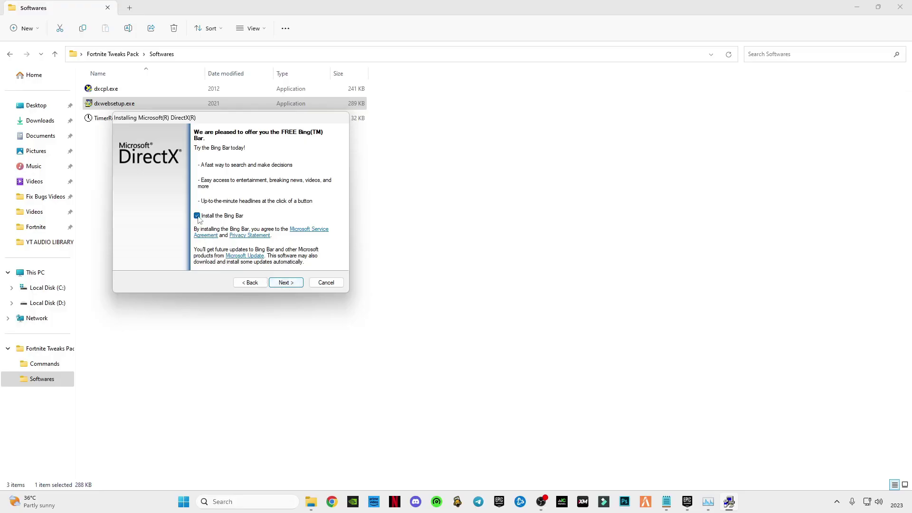
click(196, 216)
click(285, 283)
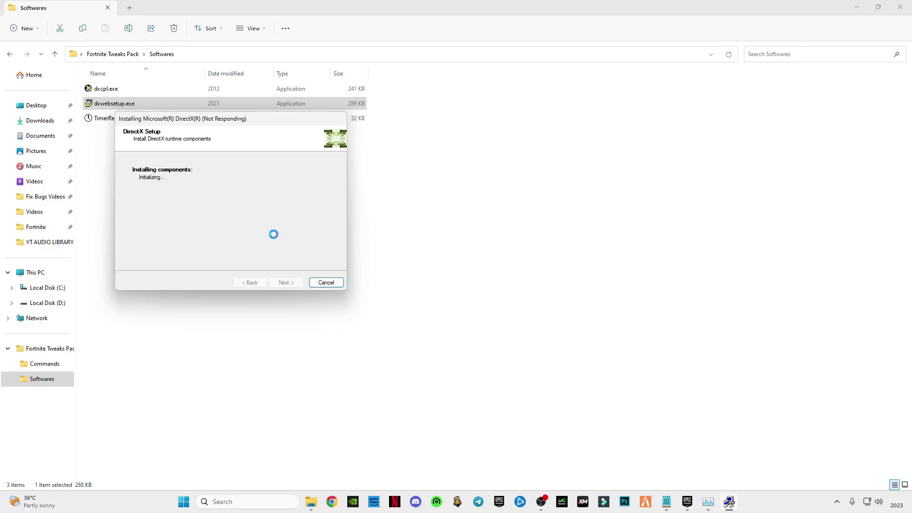
click(286, 282)
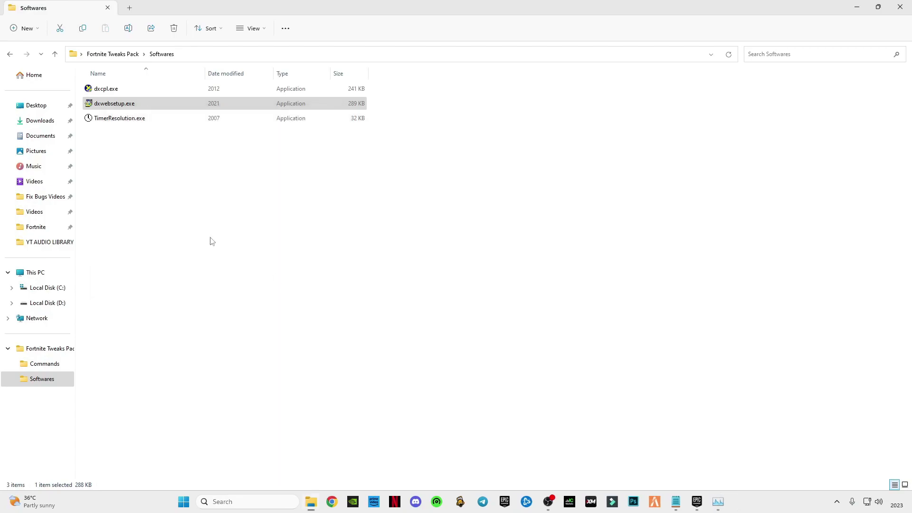
- Run TimerResolution.exe, set the timer to its maximum resolution of 0.500 ms and minimize the window
double_click(112, 123)
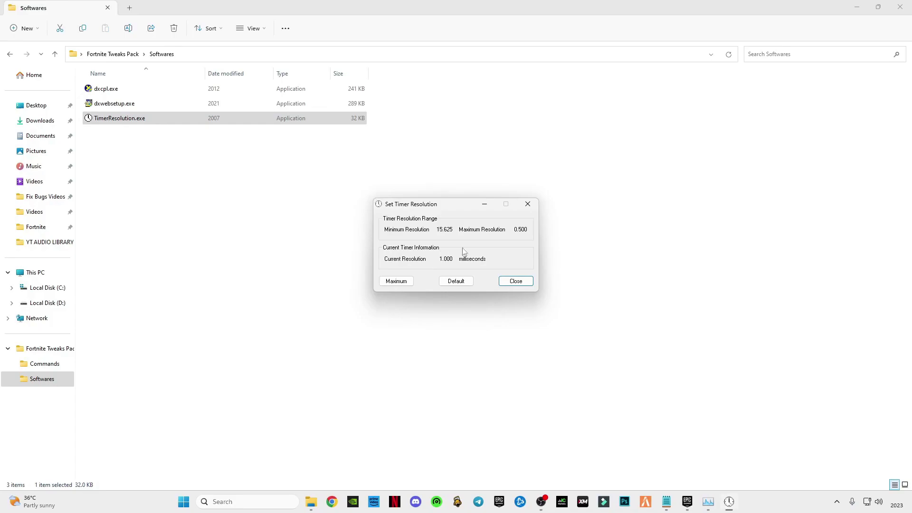
click(399, 280)
double_click(438, 259)
click(485, 205)
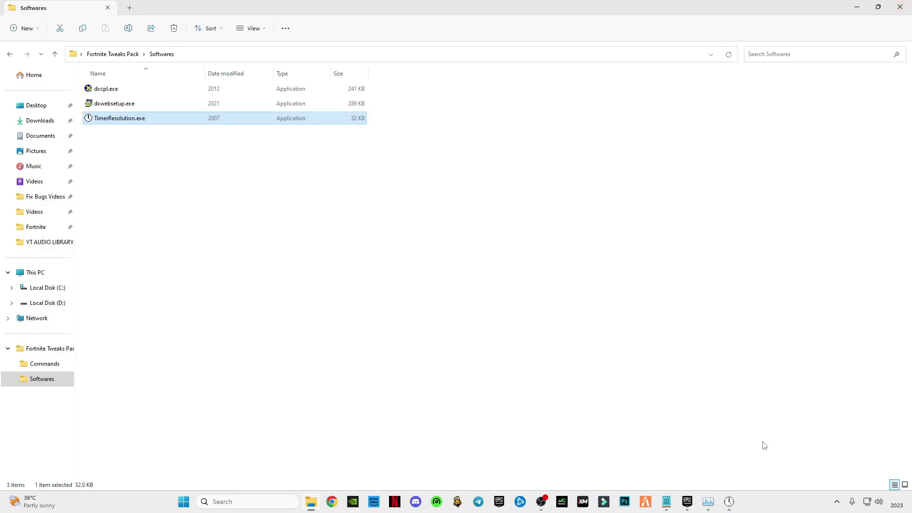
- Restore the timer resolution window to check and reapply the maximum resolution, then minimize it and close the Softwares folder
click(729, 501)
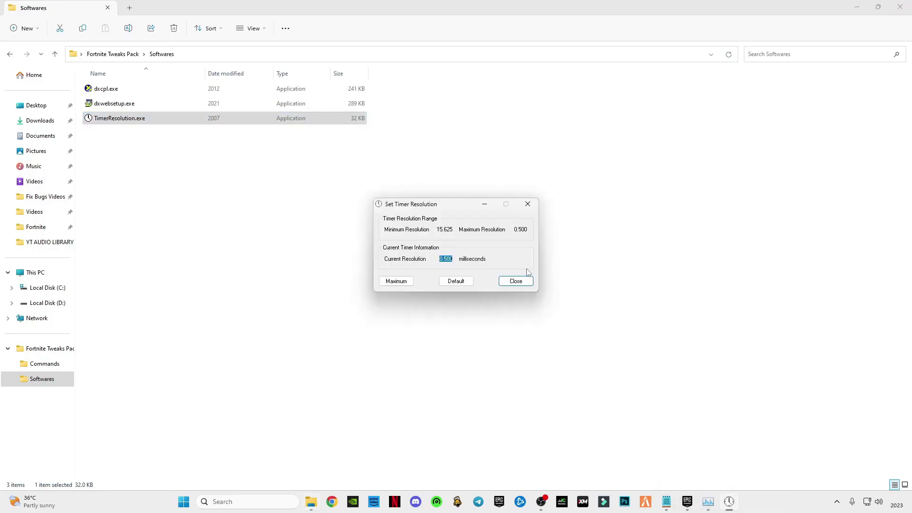
click(450, 260)
double_click(449, 259)
drag(514, 229, 526, 233)
click(512, 230)
click(401, 282)
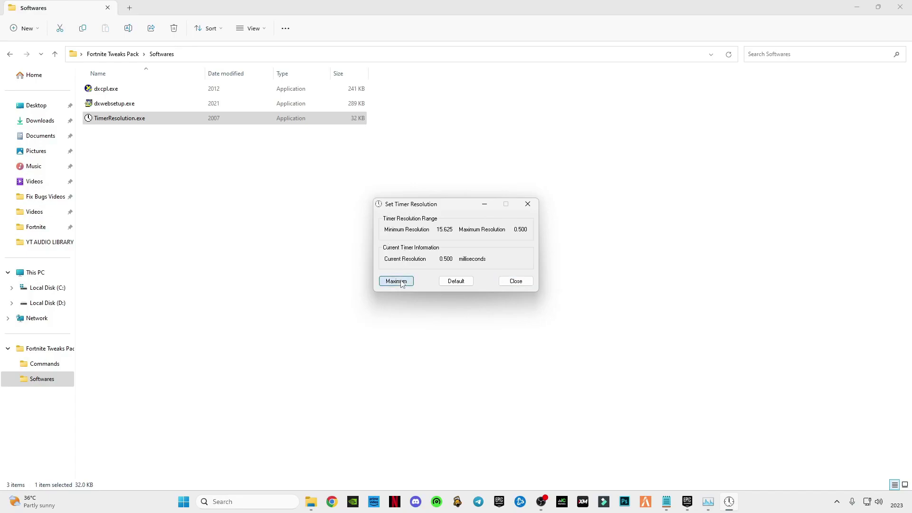
click(484, 205)
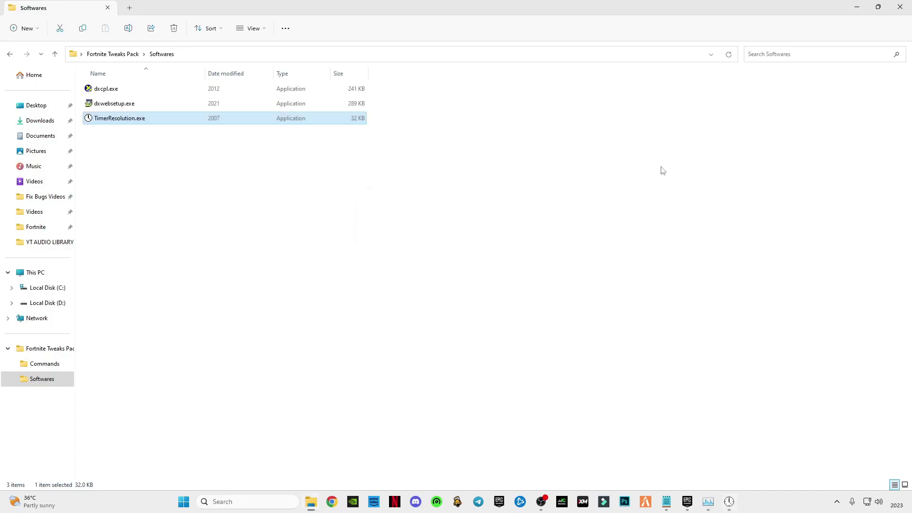
click(900, 7)
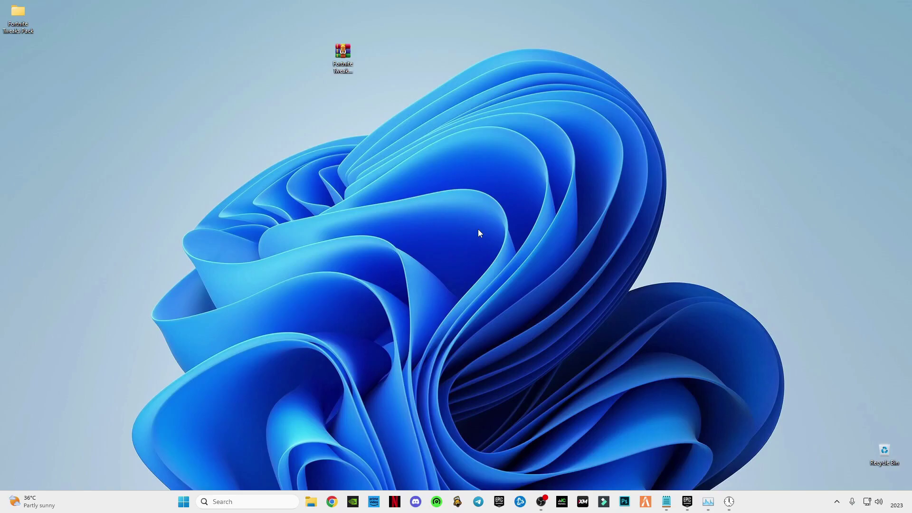